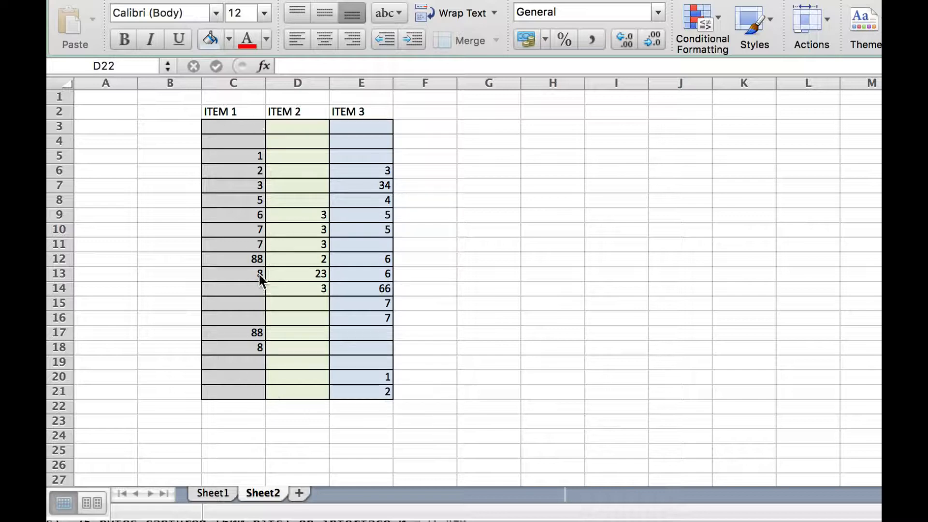
Enter the label "Totals" in cell B22, beside the row below the three item columns
left_click(184, 408)
left_click(183, 409)
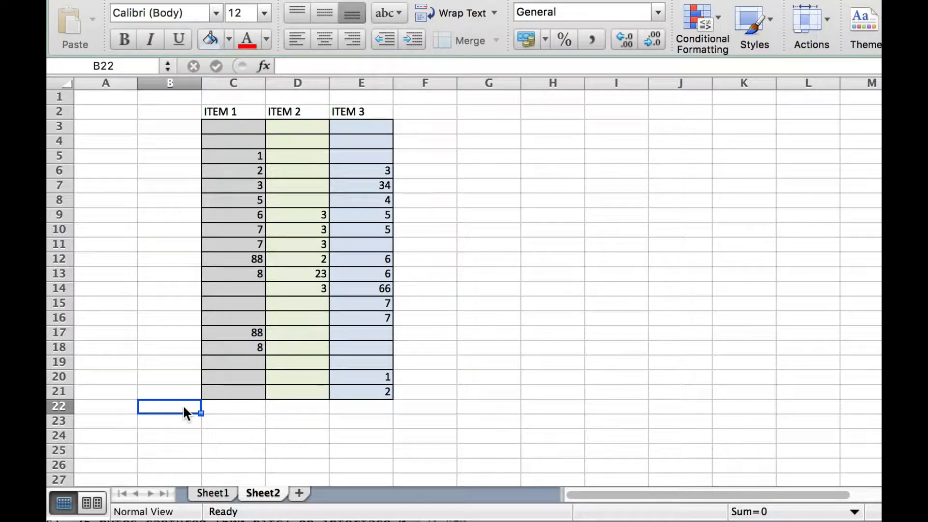
type("T")
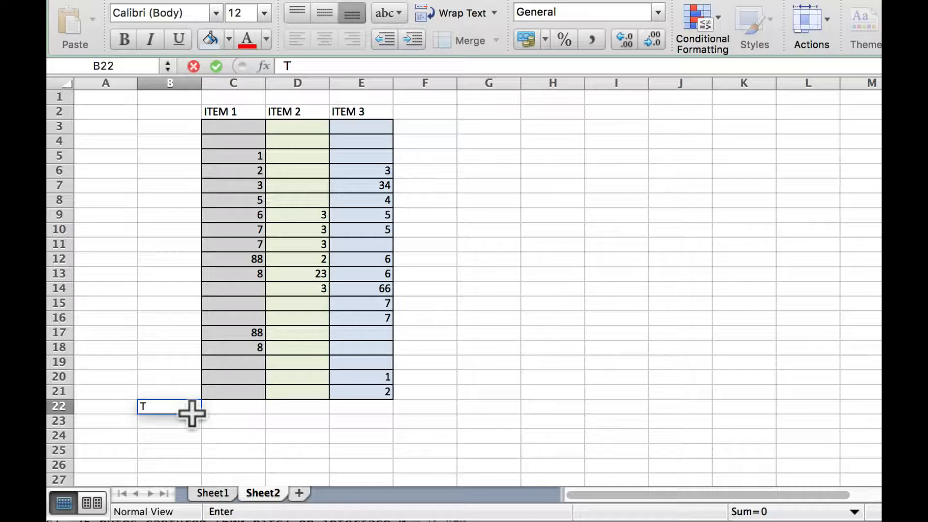
type("otals")
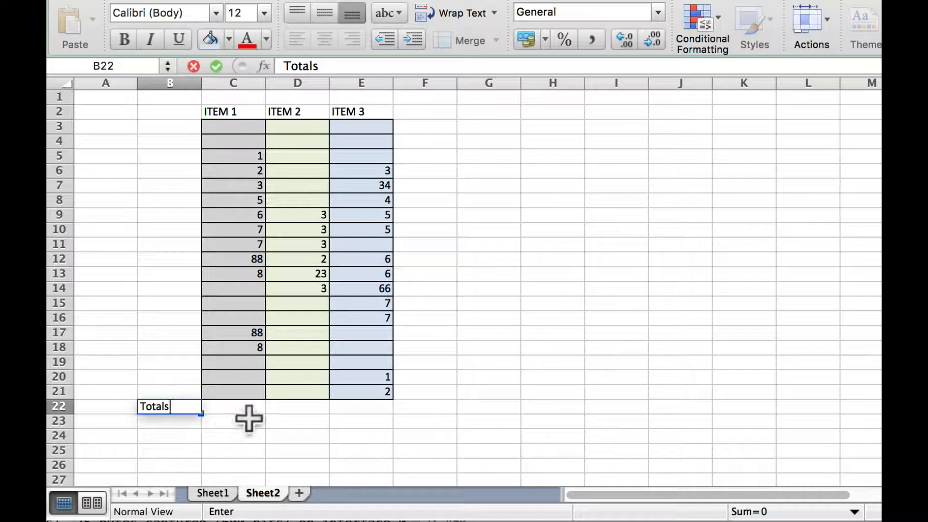
left_click(241, 409)
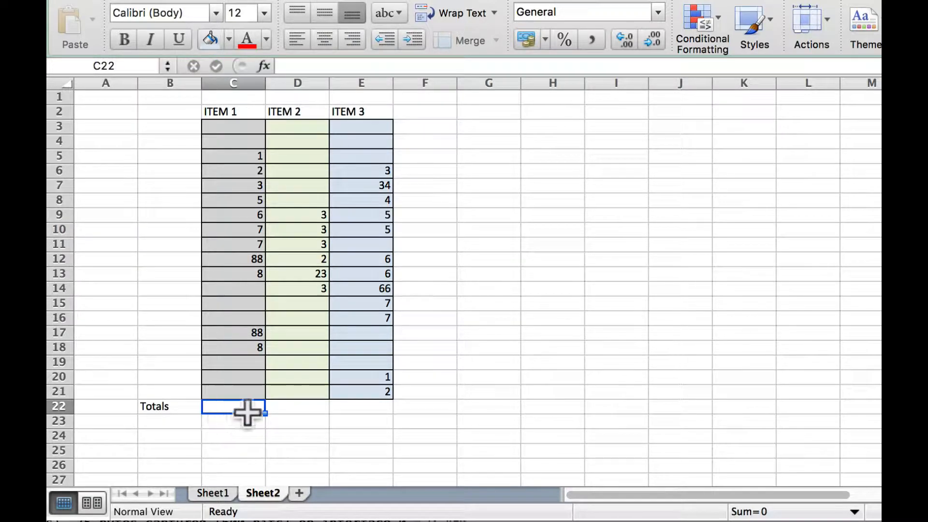
Clear the values in cells C17 and C18 of the ITEM 1 column
left_click_drag(242, 392, 249, 273)
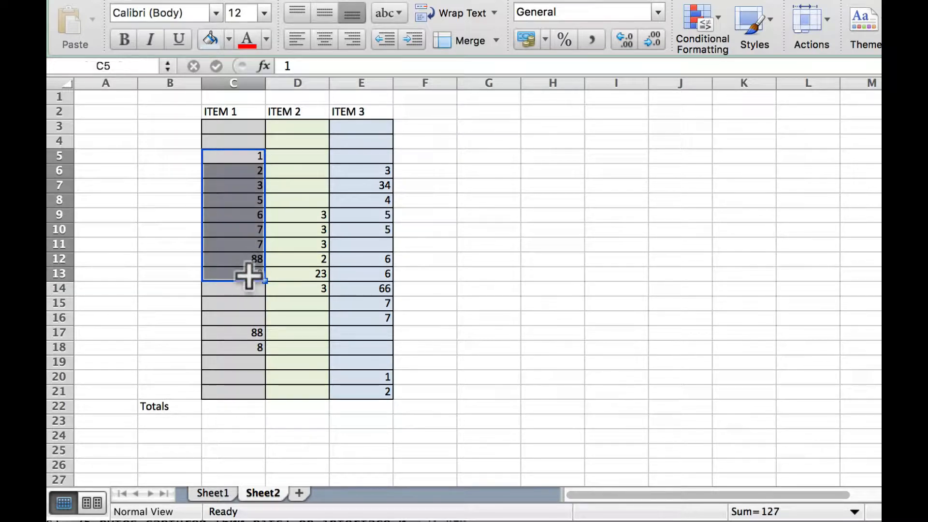
left_click(257, 340)
key("BackSpace")
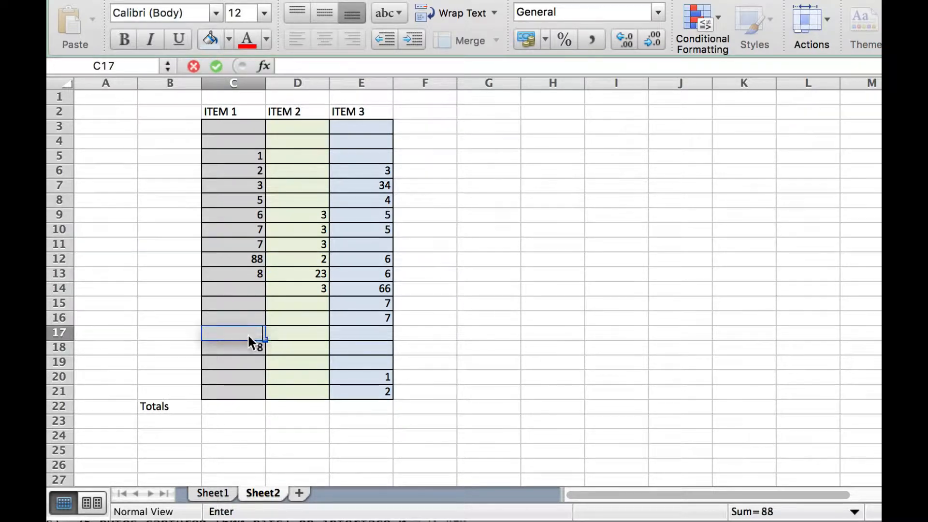
key("Return")
key("BackSpace")
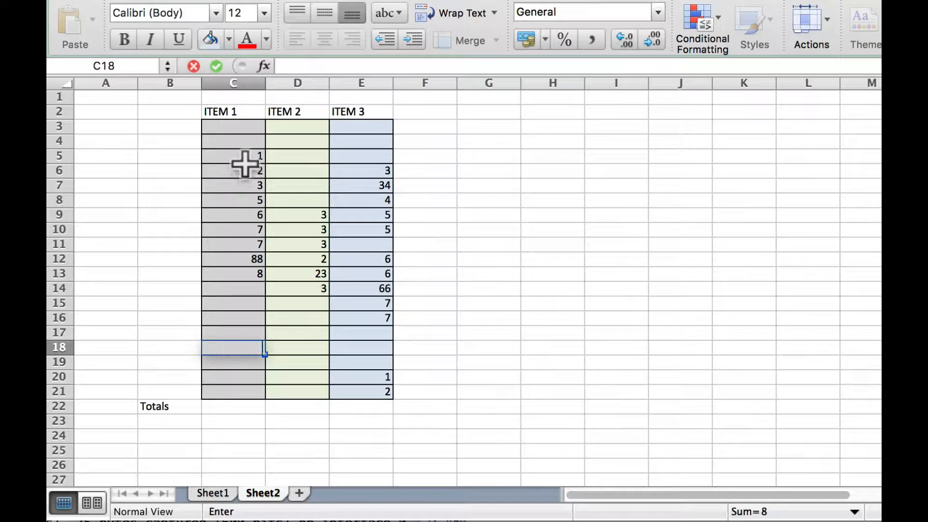
left_click_drag(245, 159, 242, 274)
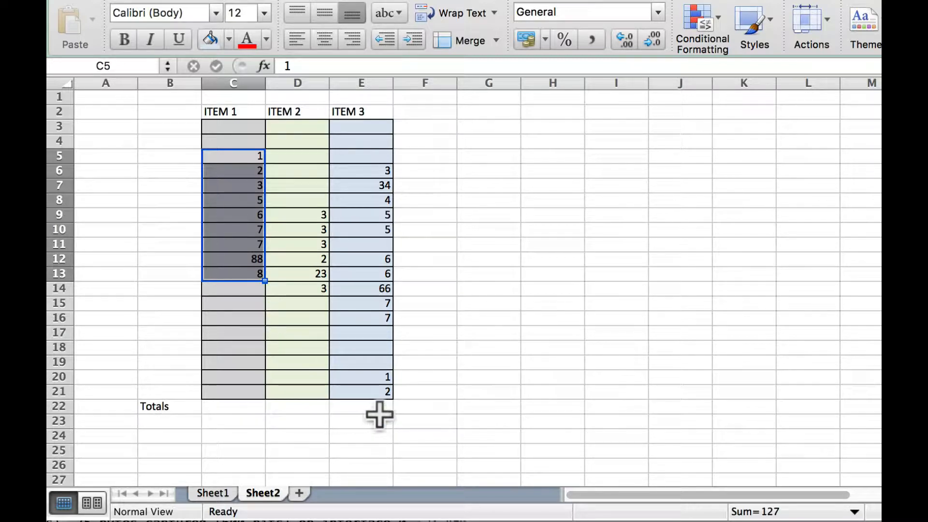
left_click_drag(386, 158, 385, 289)
left_click(371, 322)
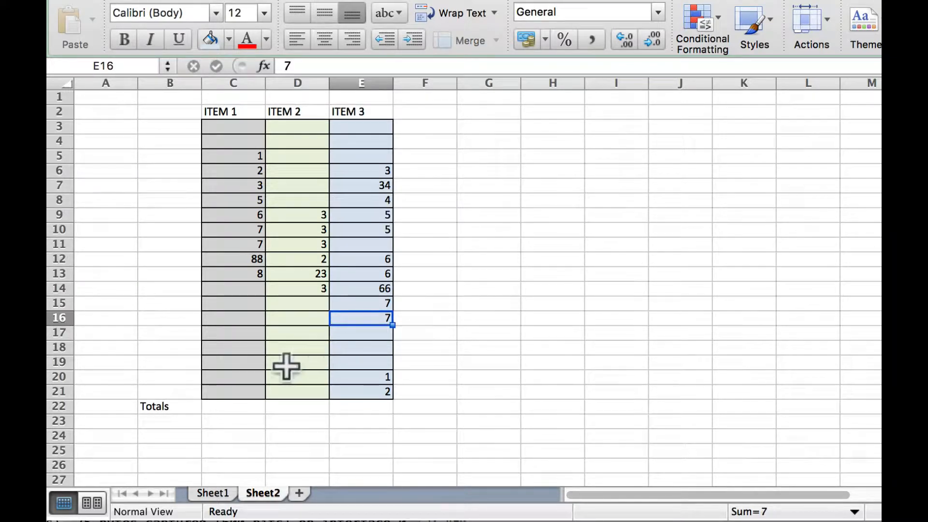
left_click(264, 67)
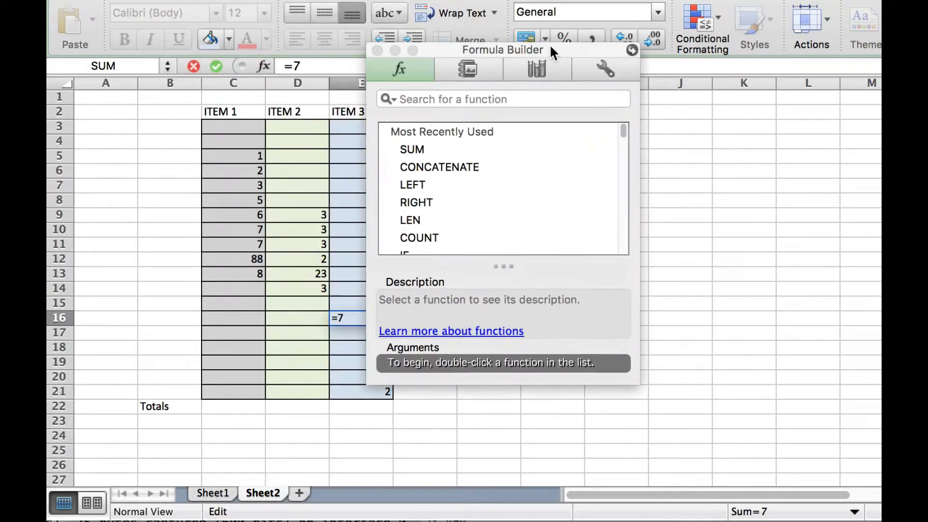
left_click_drag(550, 47, 630, 76)
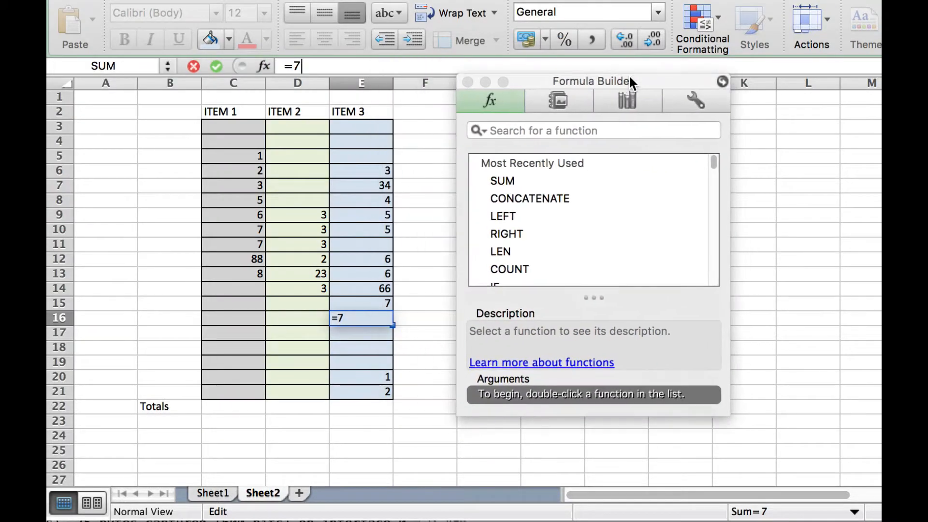
left_click(509, 180)
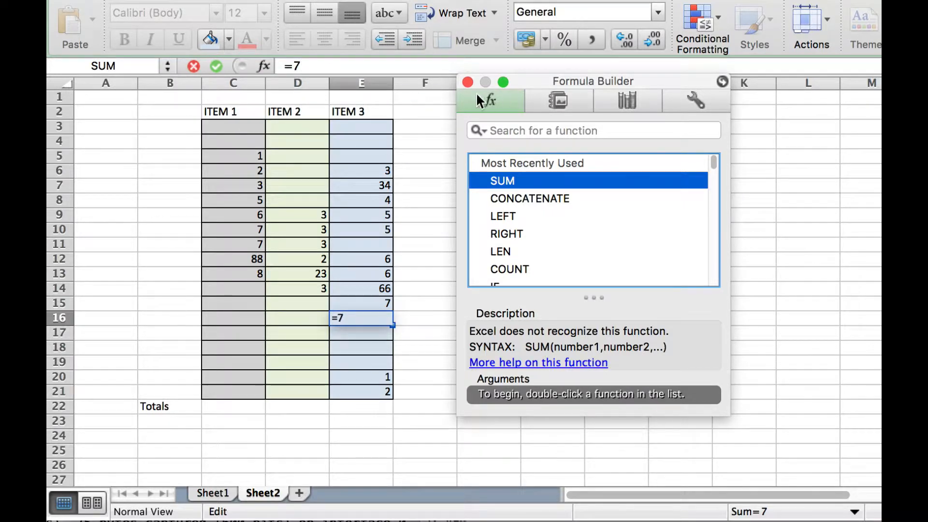
left_click(467, 81)
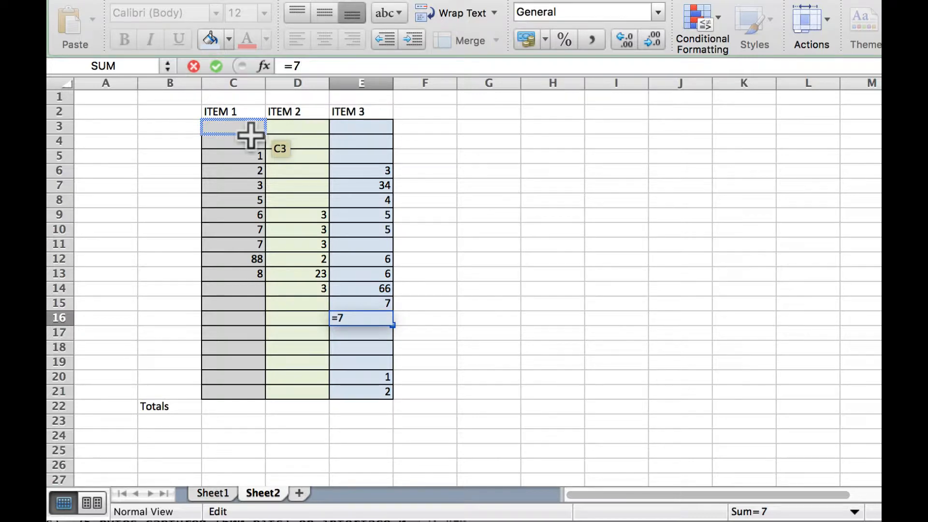
type("+")
left_click(236, 410)
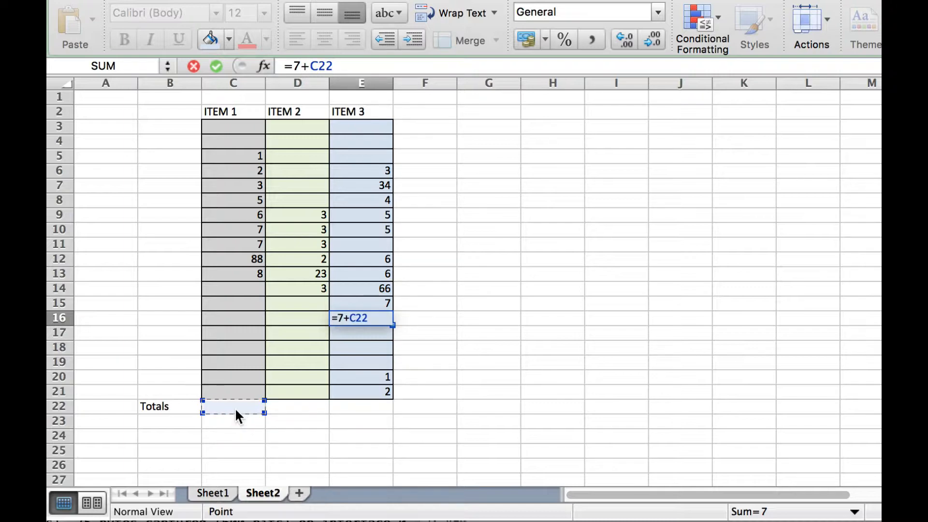
key("Escape")
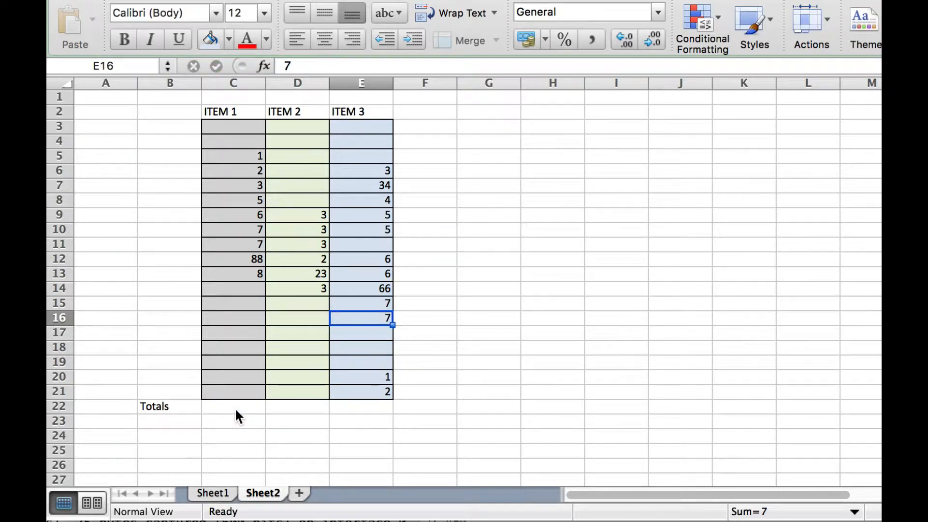
Total the ITEM 1 column in cell C22 with a SUM formula over the range C3:C21
left_click(244, 410)
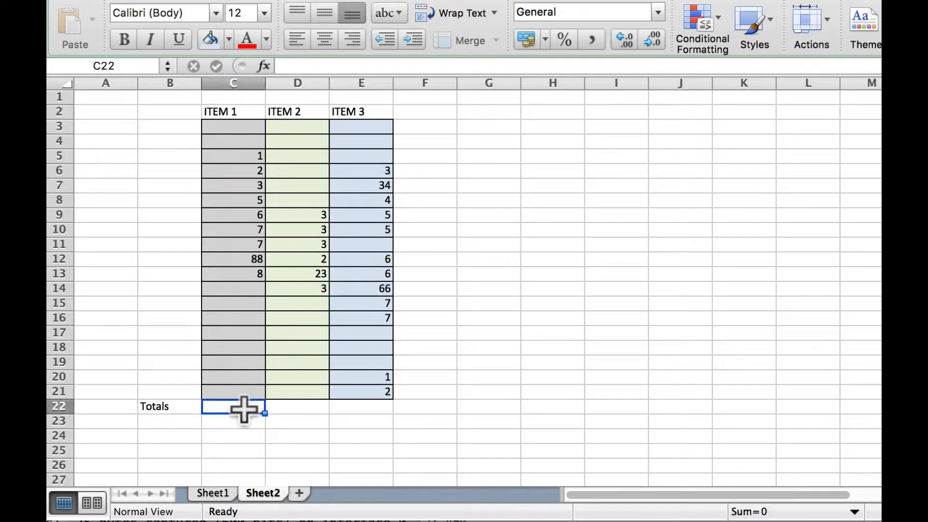
type("=sum(")
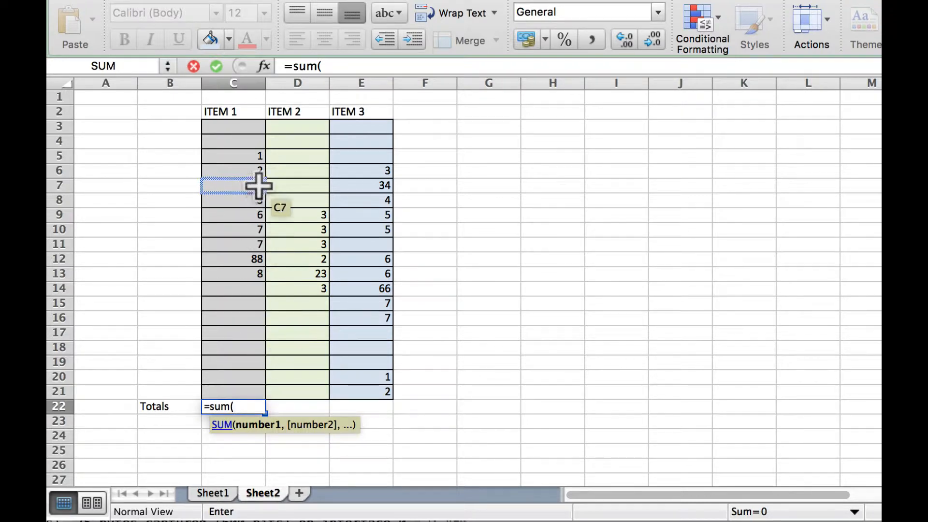
left_click(235, 129)
left_click_drag(232, 124, 225, 386)
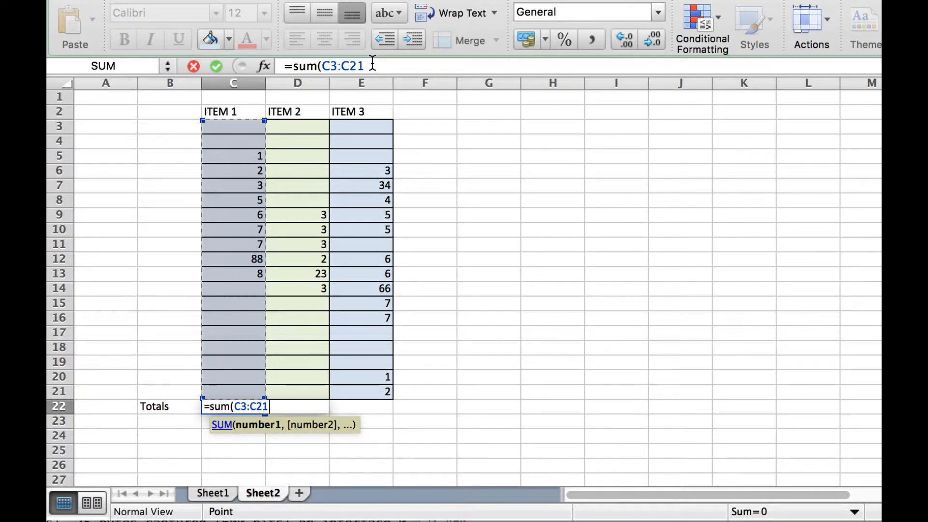
key("Return")
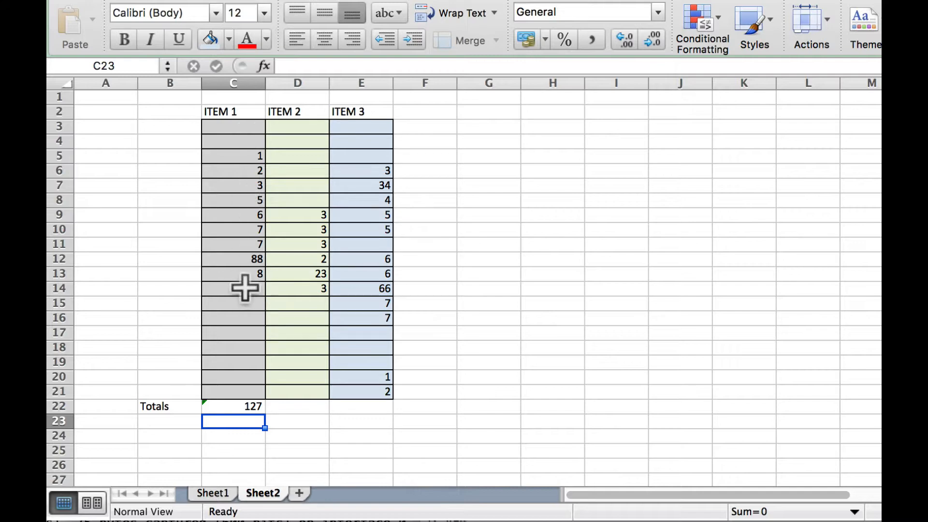
left_click(250, 406)
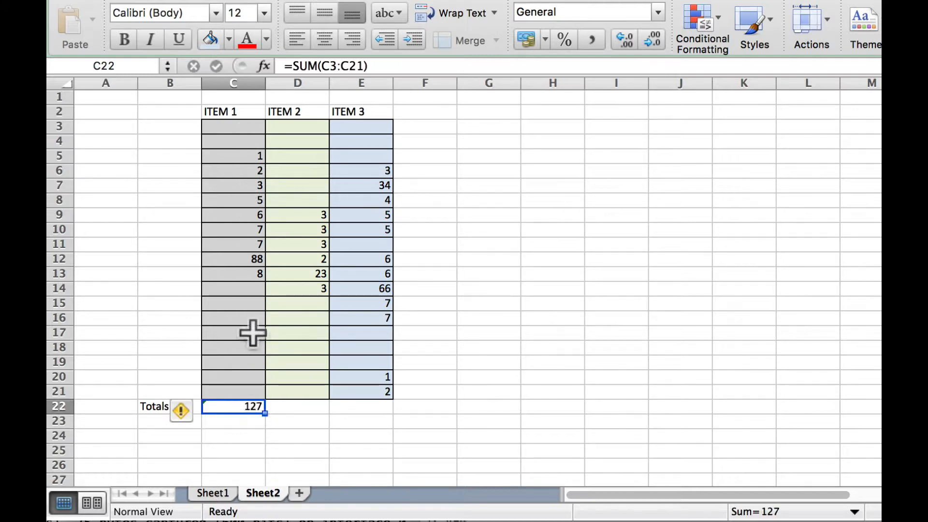
Enter the value 1 in cell C14 of the ITEM 1 column
left_click(254, 293)
type("1")
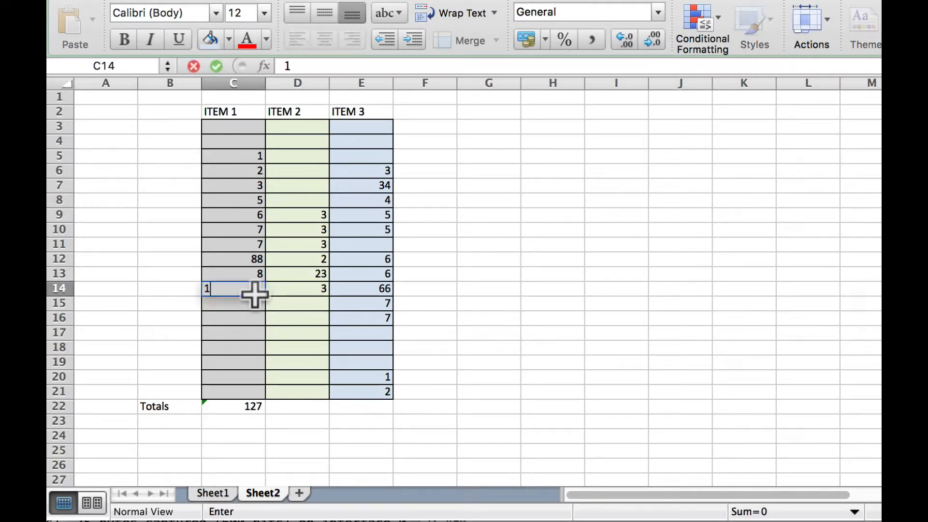
key("Return")
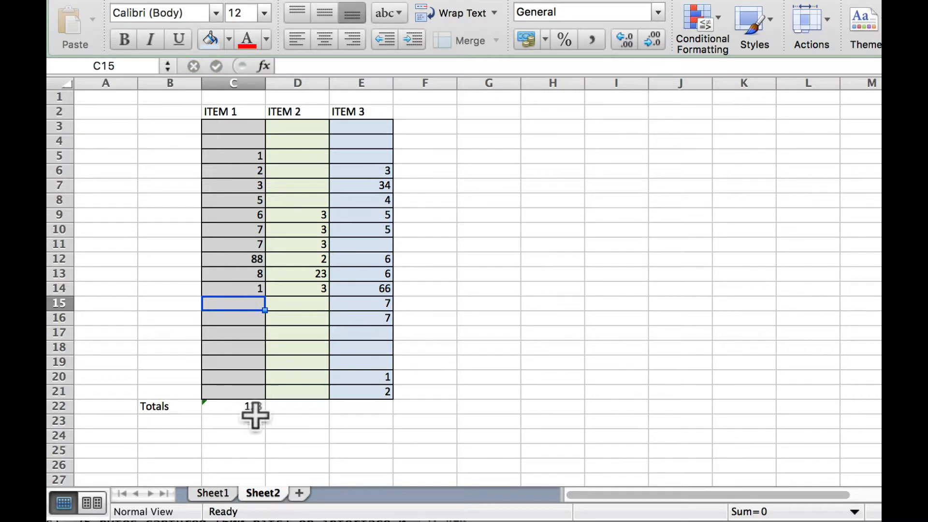
Fill the total formula from C22 across to D22 and E22 for ITEM 2 and ITEM 3
left_click_drag(259, 131, 259, 399)
left_click(284, 433)
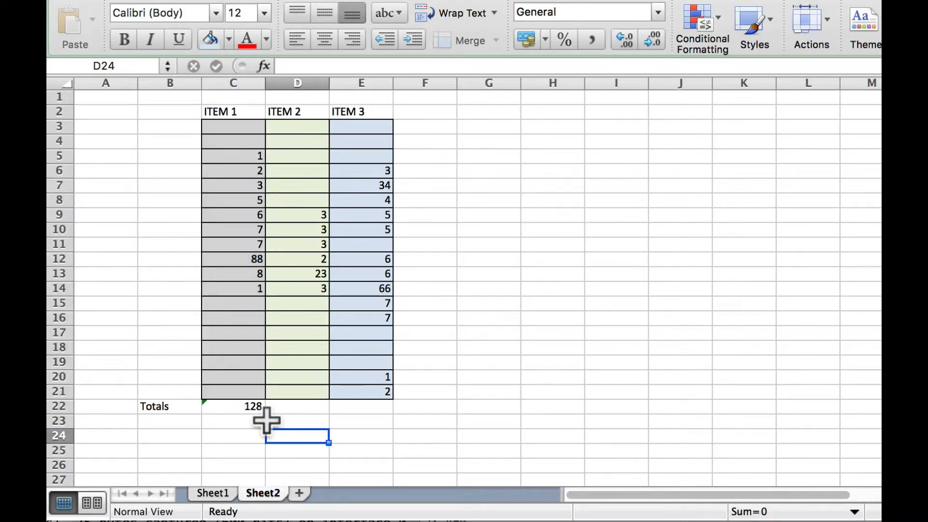
left_click(236, 409)
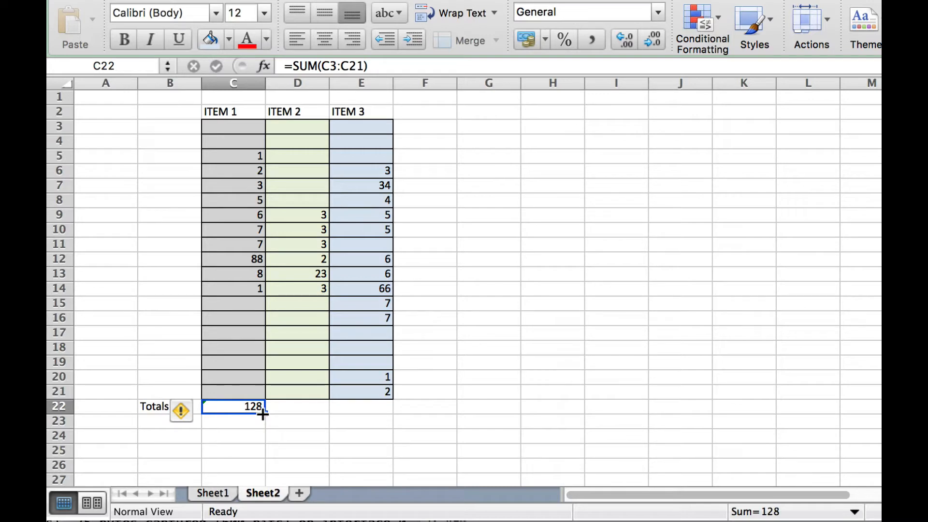
left_click_drag(263, 414, 395, 417)
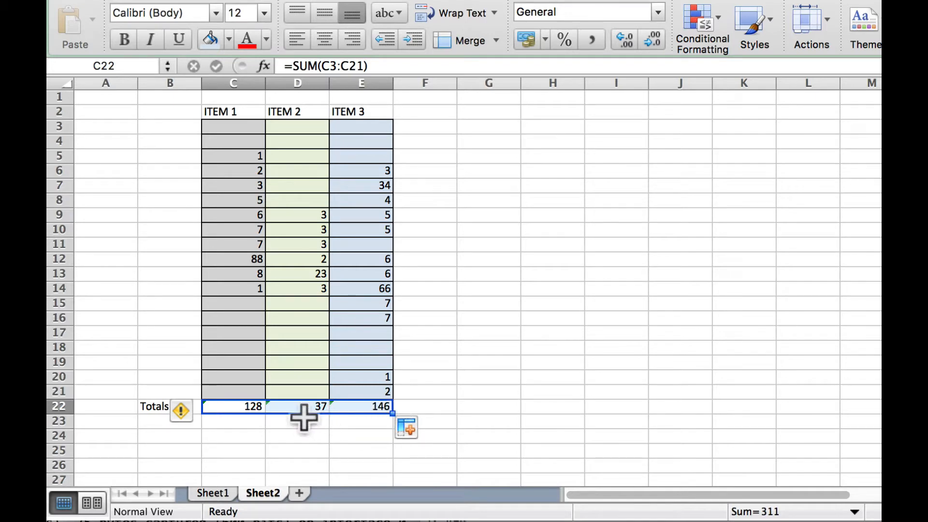
Examine the SUM formulas in C22, D22 and E22 and the column cells they cover
left_click(251, 416)
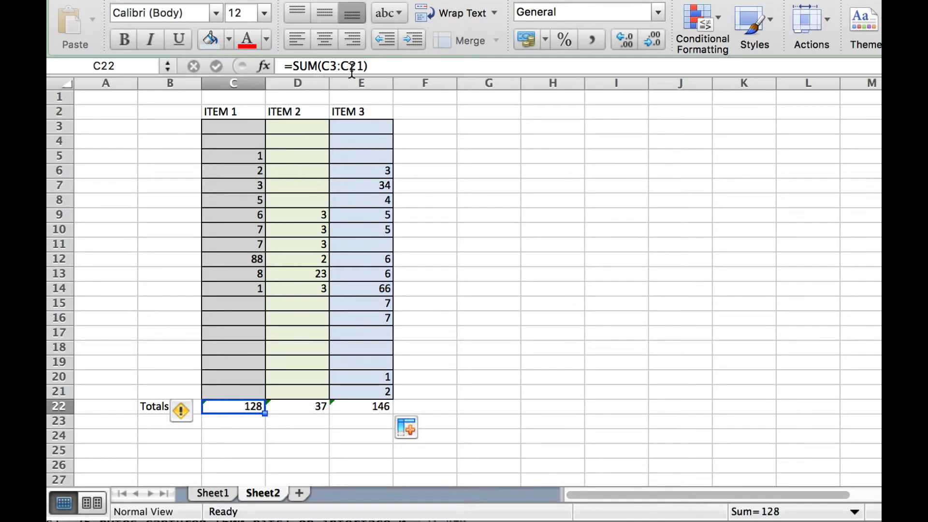
left_click(298, 413)
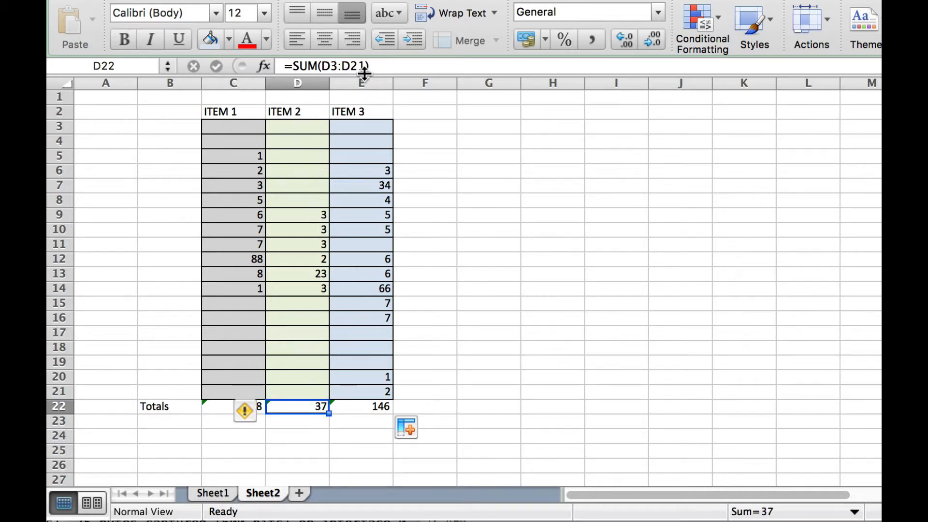
left_click(227, 411)
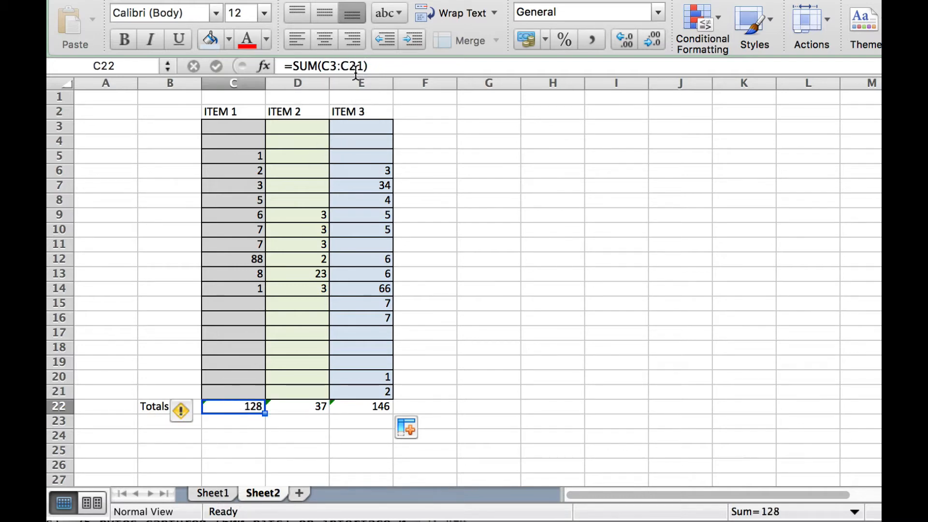
left_click(310, 411)
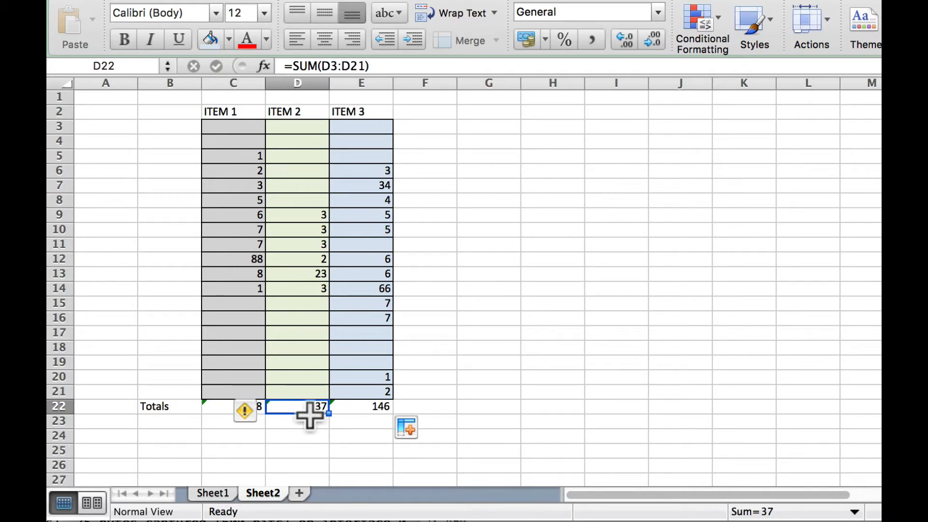
left_click(357, 411)
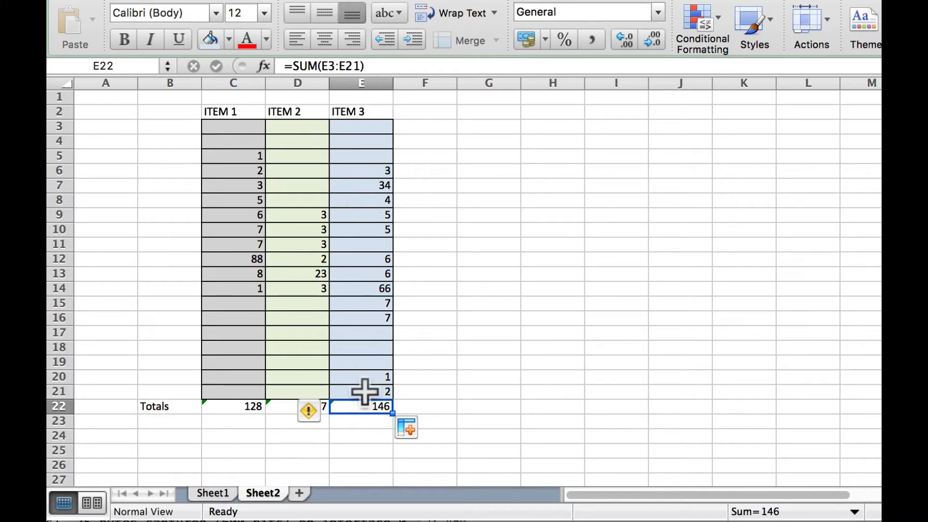
left_click(242, 397)
left_click_drag(242, 402, 258, 129)
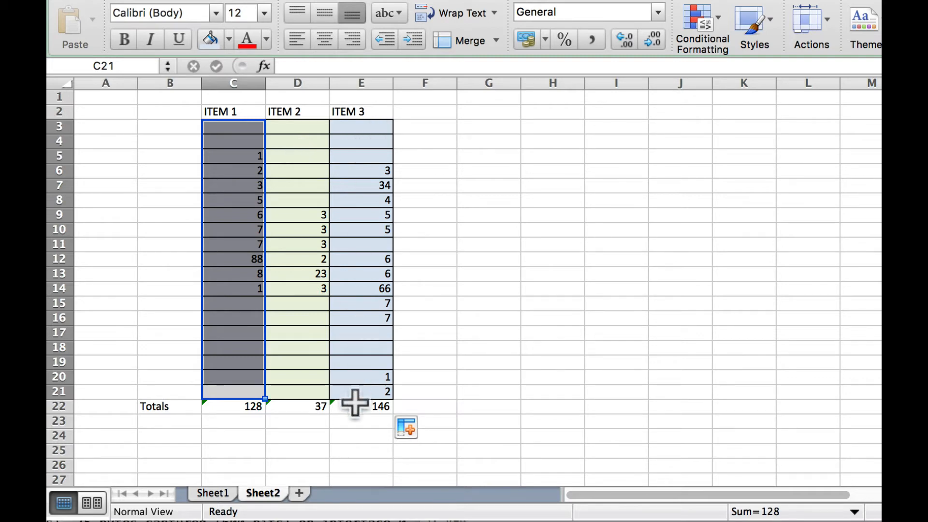
left_click(383, 380)
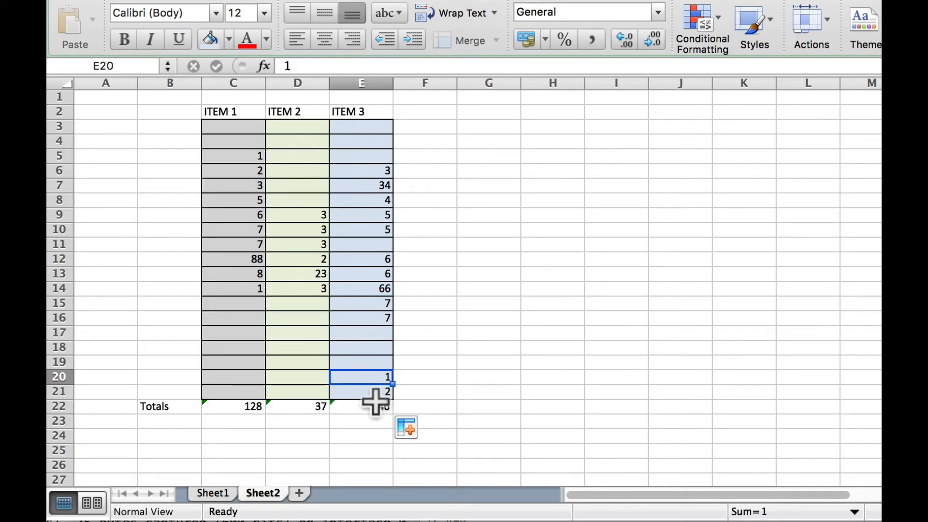
left_click(375, 390)
left_click(376, 378)
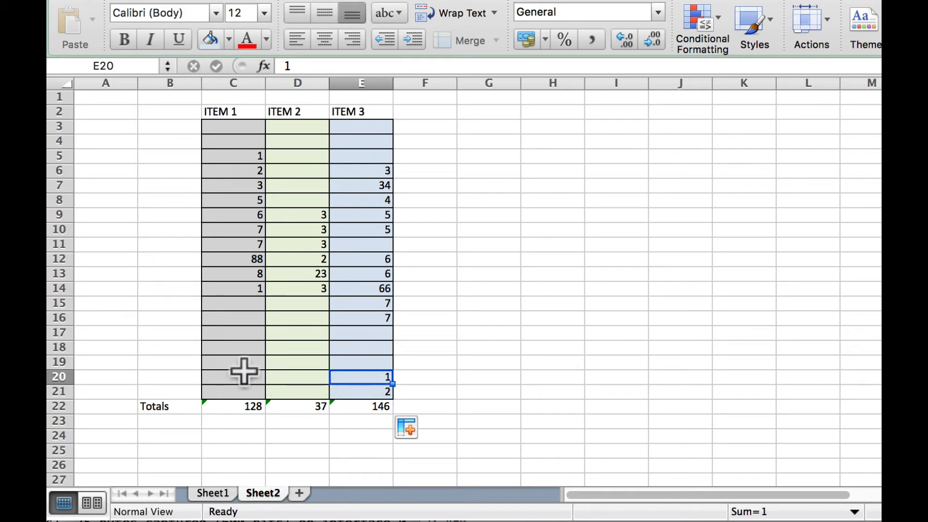
Select cells C12 to C14 to view their quick sum without a formula
left_click(341, 441)
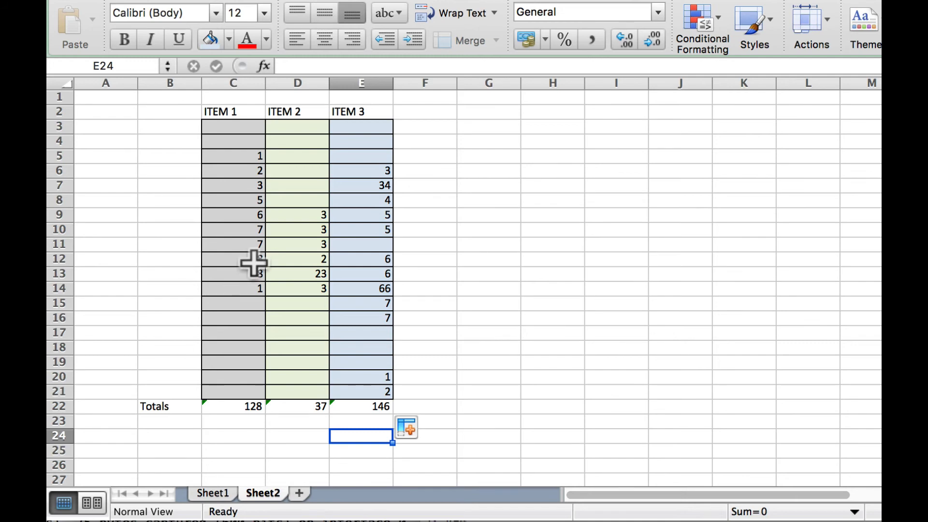
left_click_drag(254, 263, 254, 292)
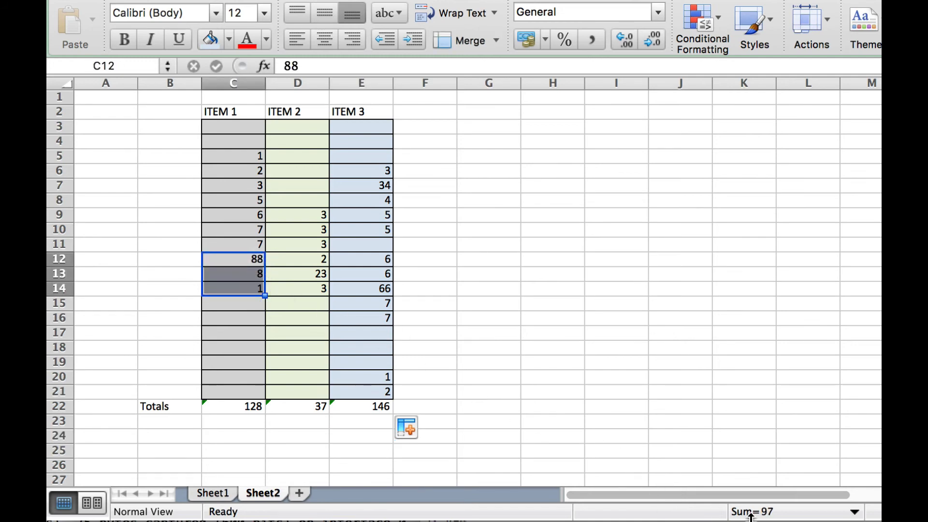